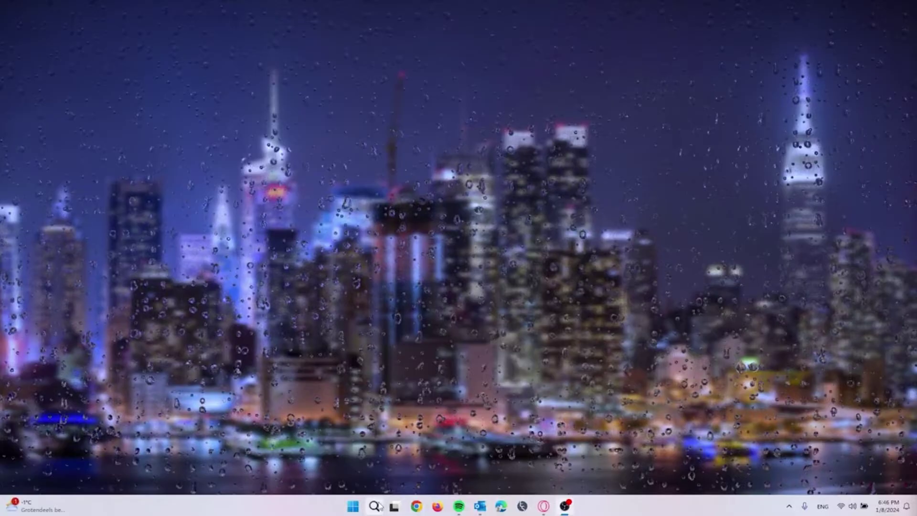
Search Windows for 'roblox Player' and open the Roblox Player shortcut's file location.
click(375, 507)
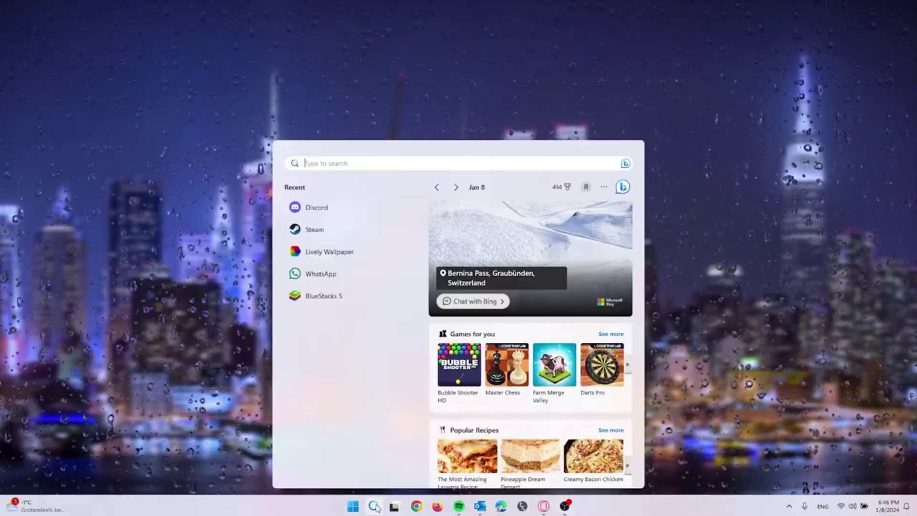
text(roblox Player)
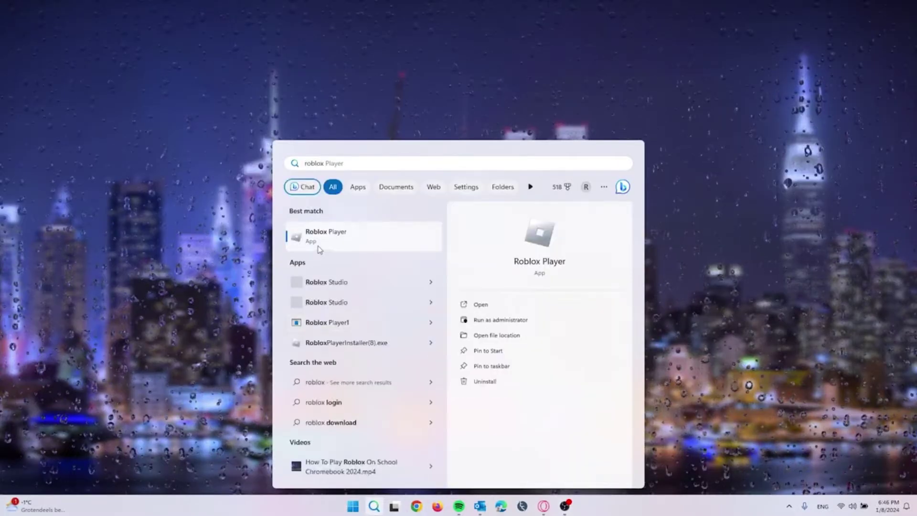
right_click(326, 237)
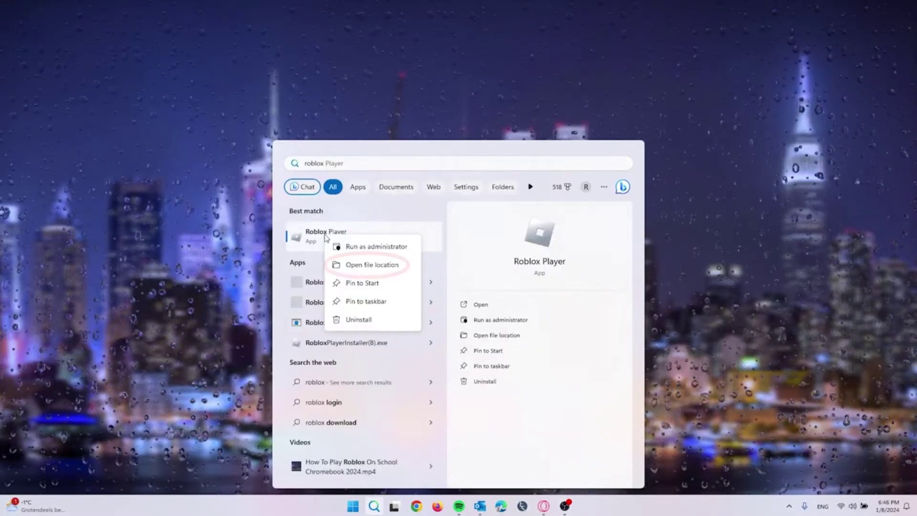
click(365, 264)
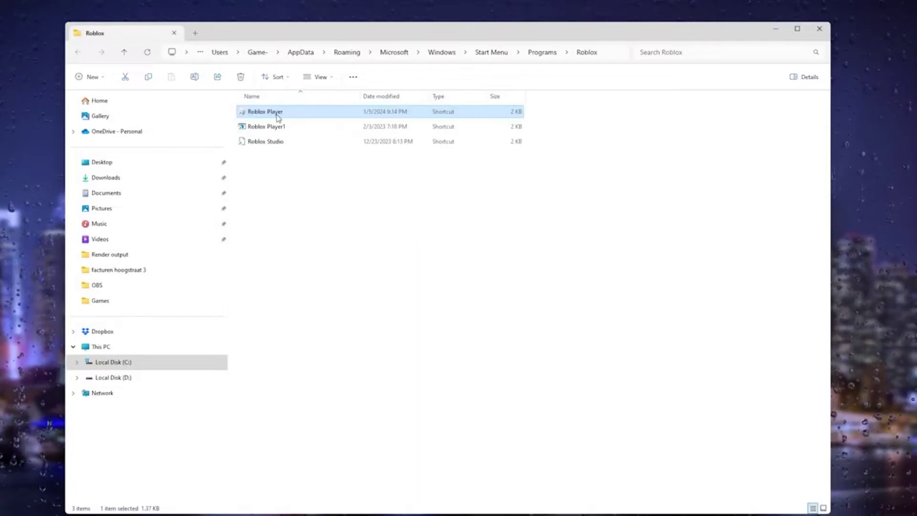
Open the Properties window of the Roblox Player shortcut in File Explorer.
right_click(276, 116)
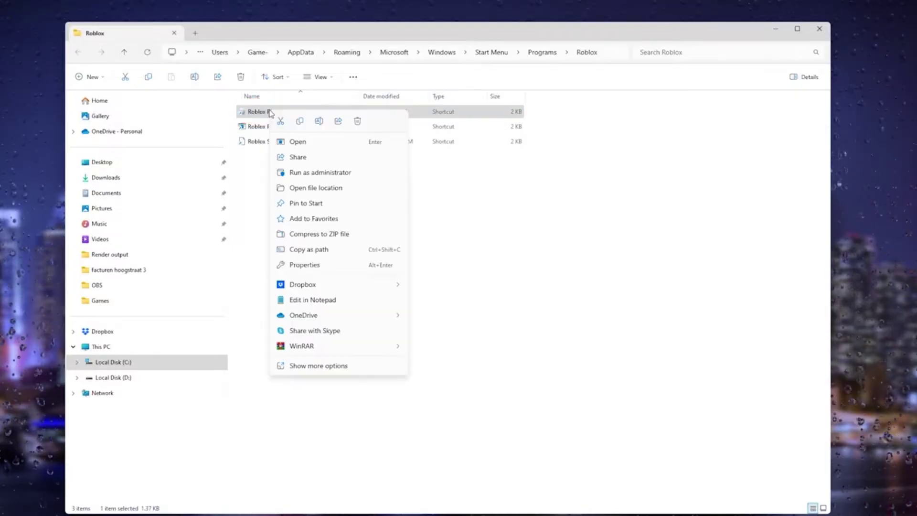
click(305, 265)
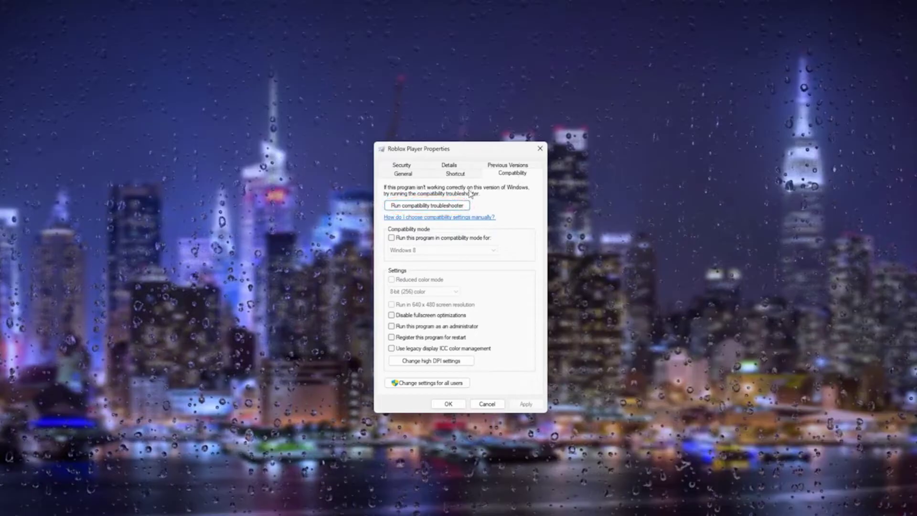
Set Roblox Player to Windows 8 compatibility, no fullscreen optimizations, run as administrator, and apply.
click(420, 240)
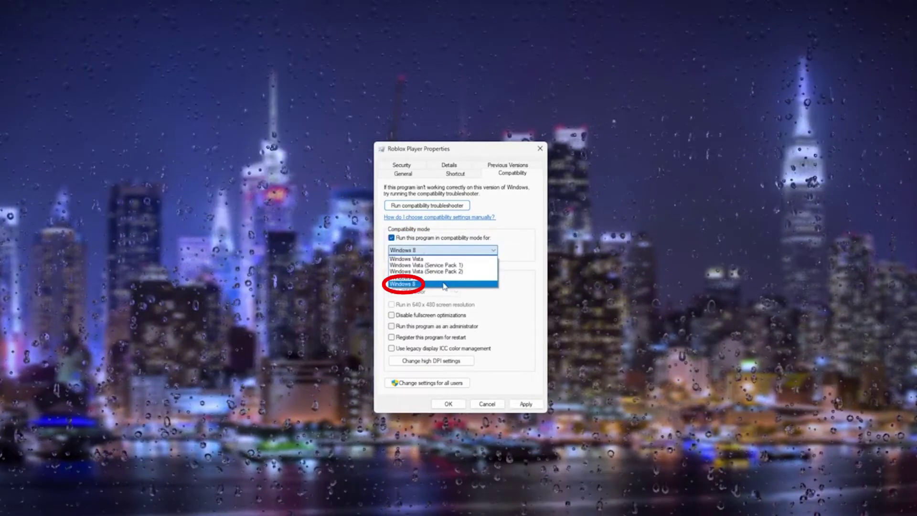
click(445, 287)
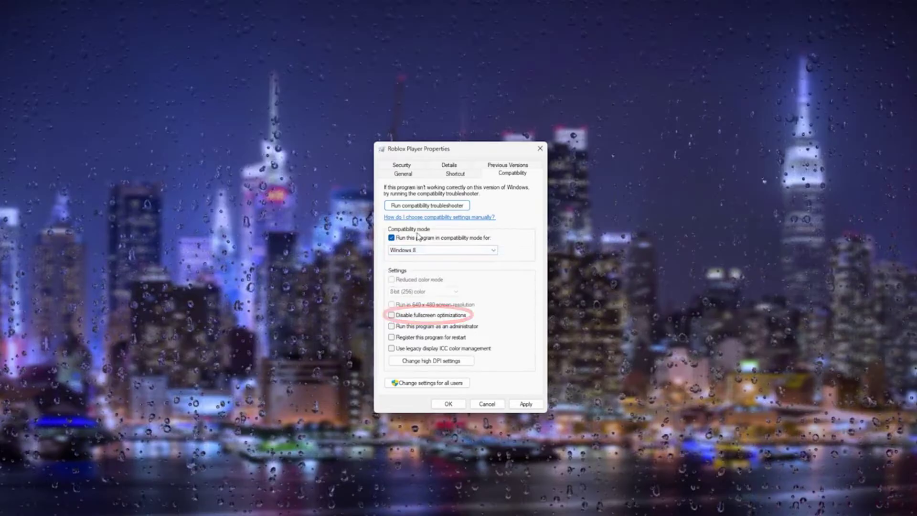
click(462, 315)
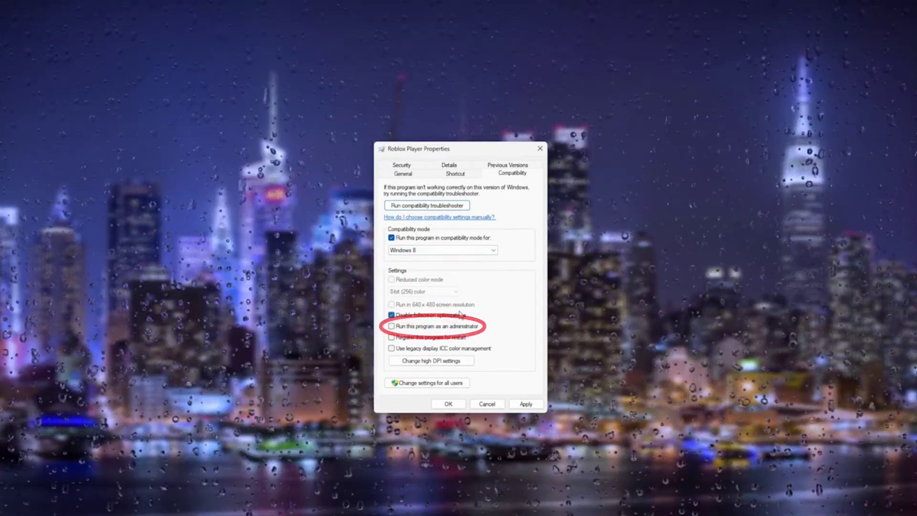
click(473, 326)
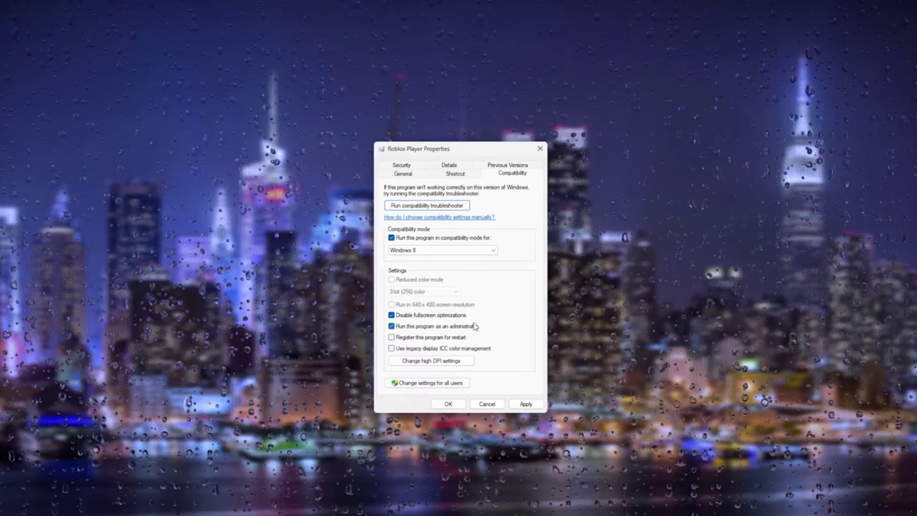
click(527, 404)
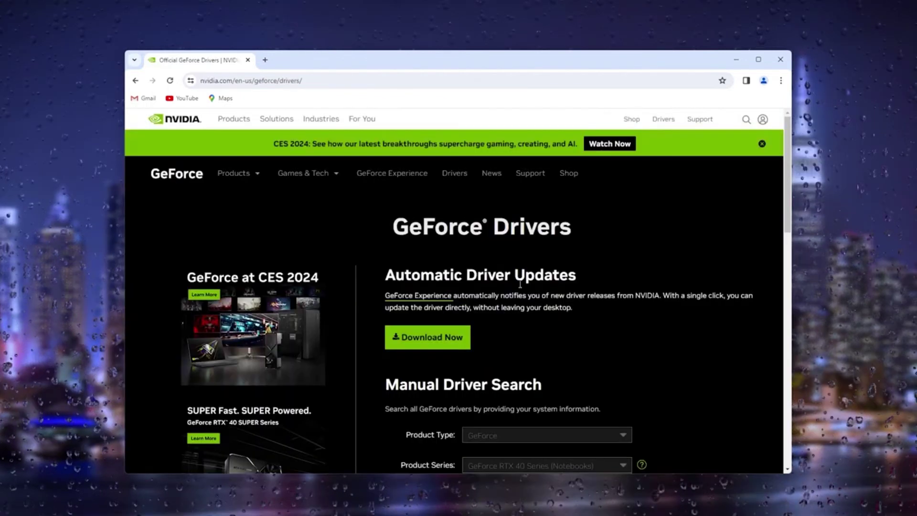
scroll(528, 285, down, 3)
scroll(528, 285, down, 3)
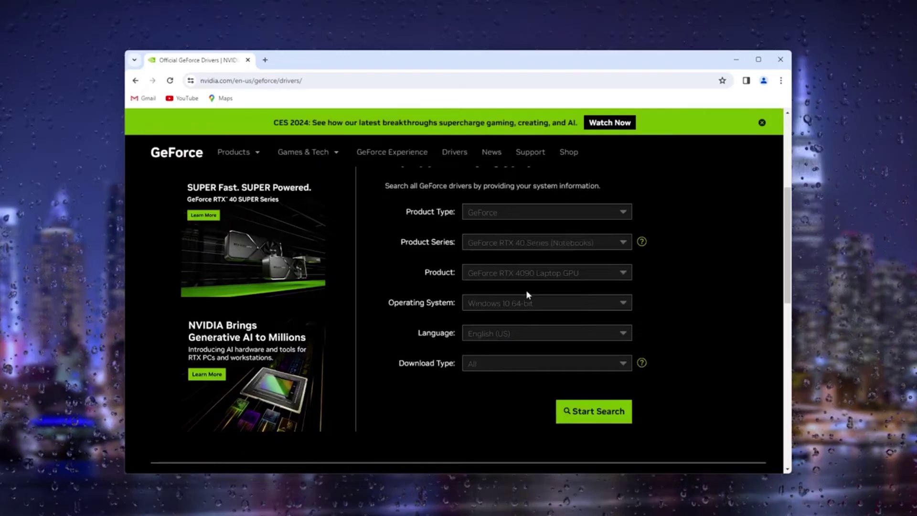
scroll(578, 414, up, 2)
scroll(578, 414, up, 2)
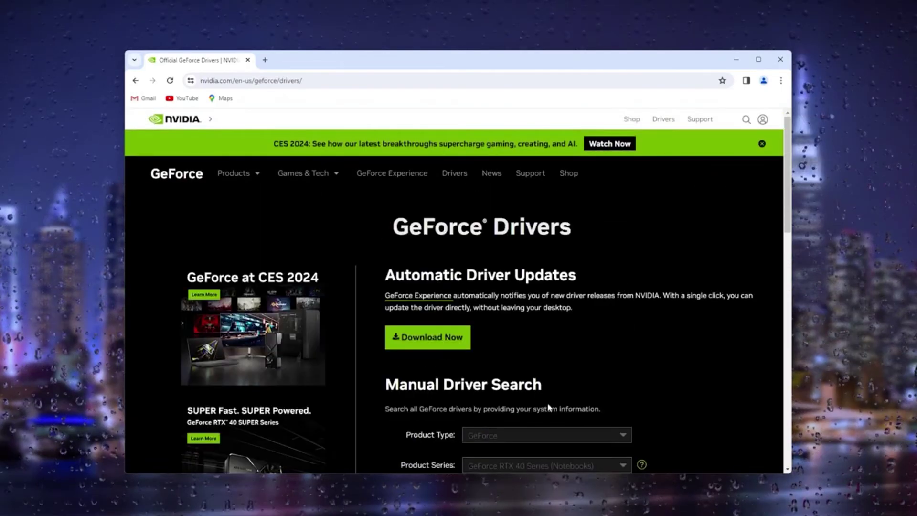